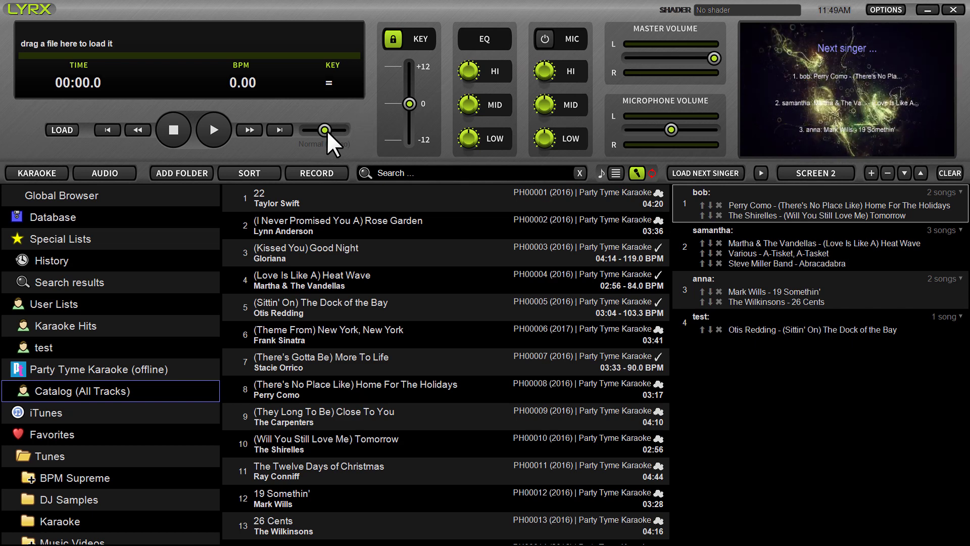
Switch the output mix from normal stereo to instruments plus vocals
mouse_move(343, 132)
mouse_down()
mouse_move(318, 129)
mouse_move(328, 128)
mouse_up()
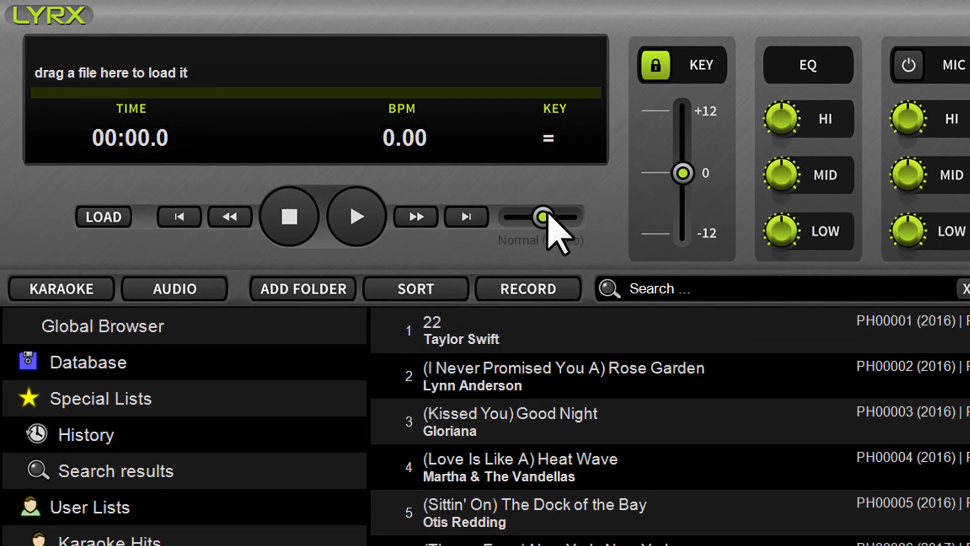
drag(549, 217, 550, 218)
mouse_move(547, 214)
mouse_down()
mouse_move(528, 215)
mouse_move(570, 213)
mouse_move(547, 212)
mouse_up()
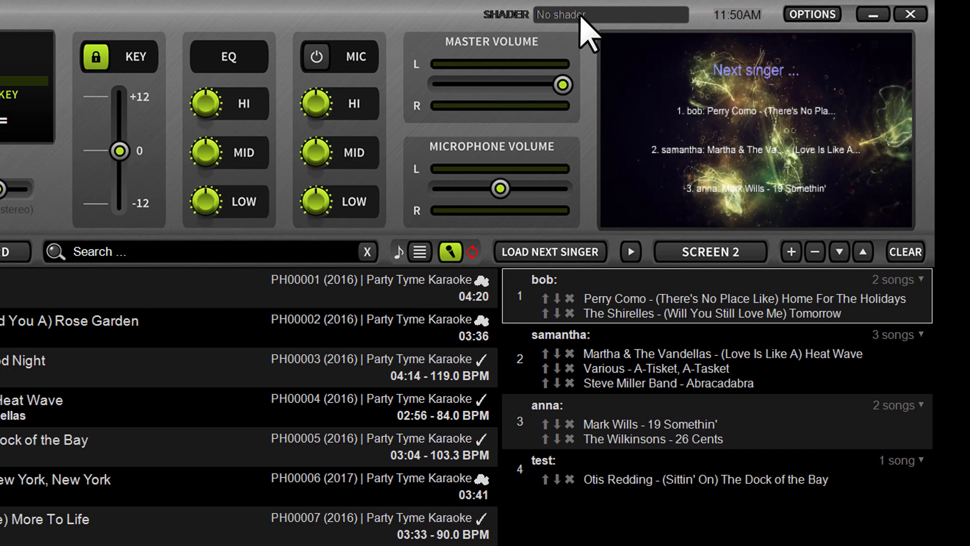
Start adding a new ShaderToy shader, cancel it, and reopen the shader list
click(580, 17)
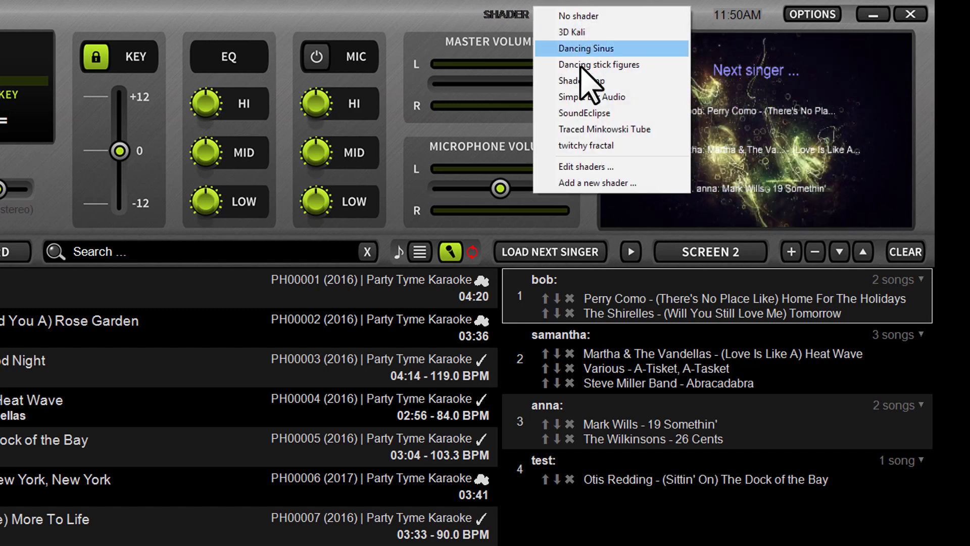
click(559, 20)
click(559, 20)
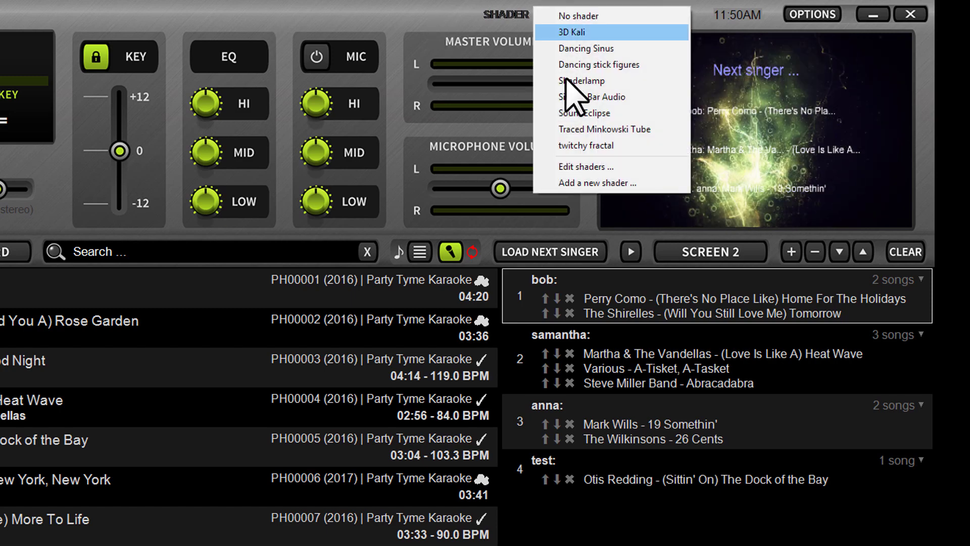
click(581, 183)
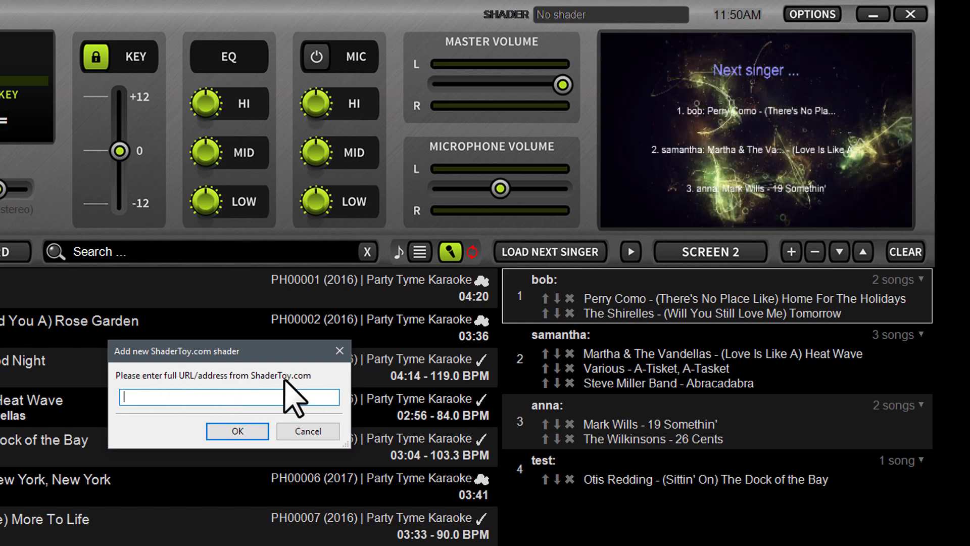
click(295, 434)
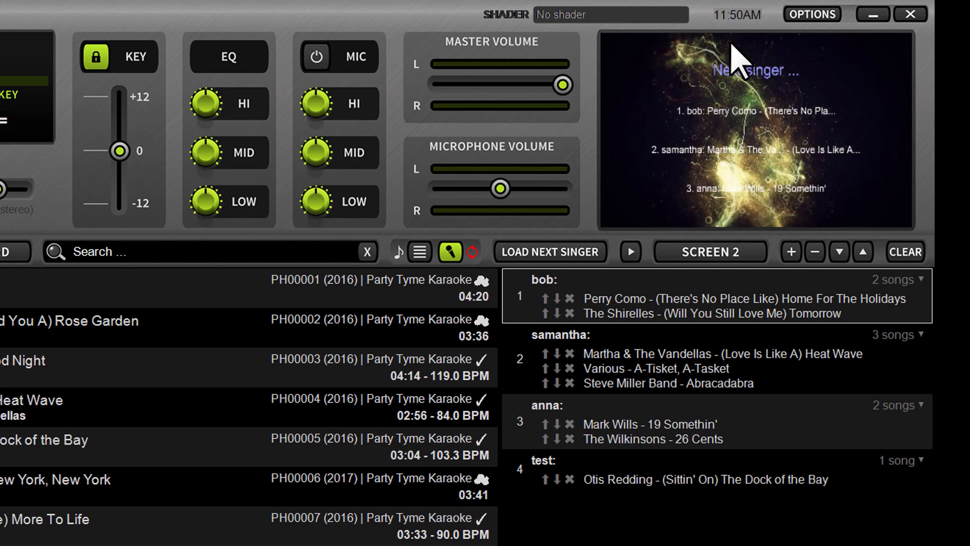
click(672, 17)
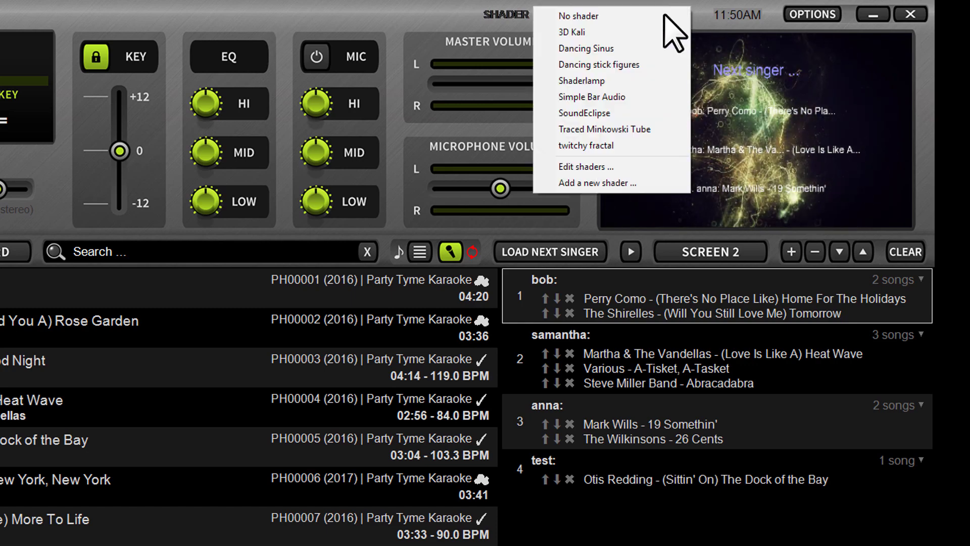
Apply the Dancing stick figures shader, then dismiss the '(Kissed You) Good Night' track's actions menu
click(604, 64)
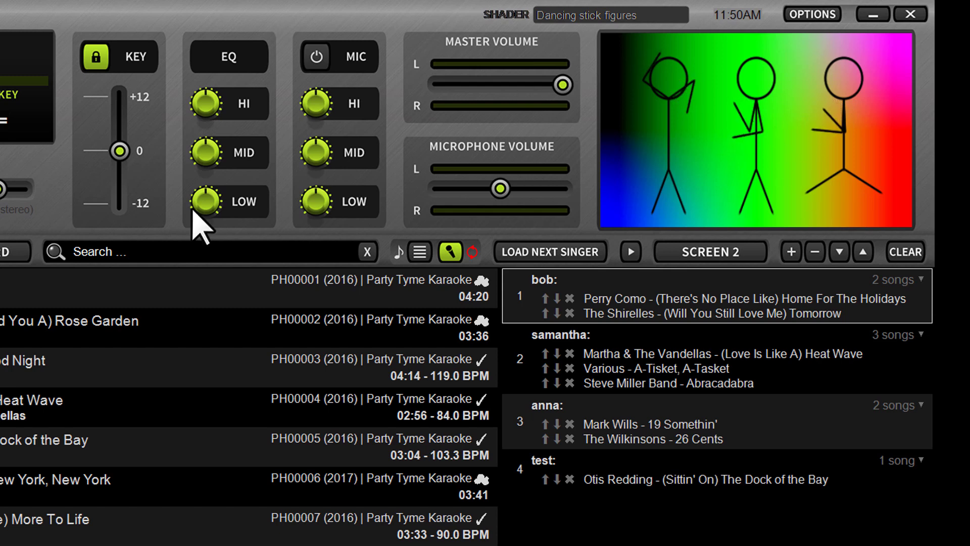
right_click(7, 360)
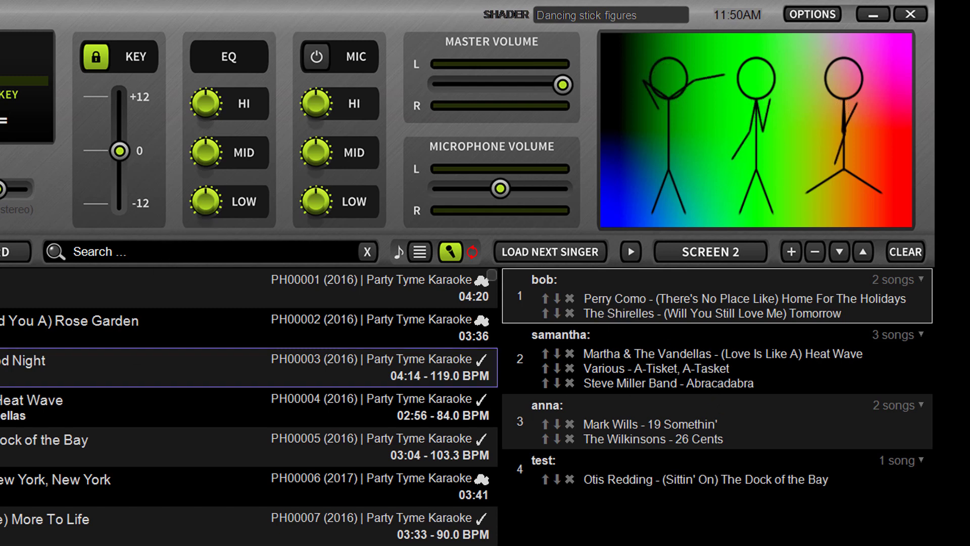
key(Escape)
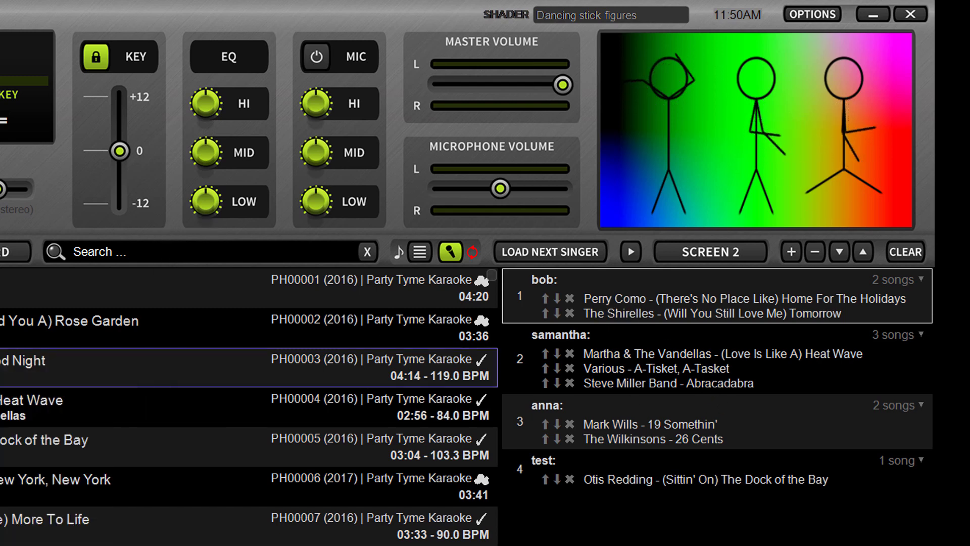
scroll(247, 405, up, 1)
scroll(247, 405, down, 1)
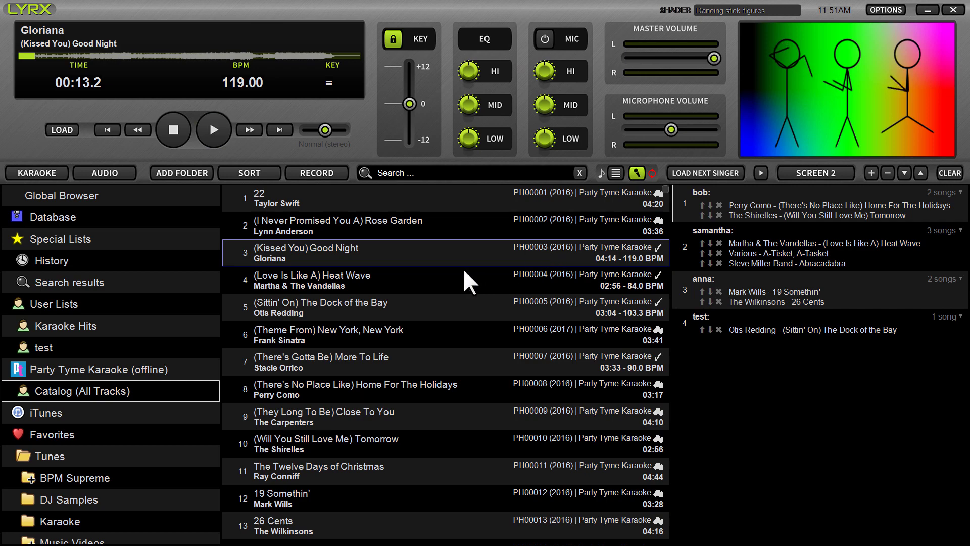
Request '(Love Is Like A) Heat Wave' for a new singer, entering the singer's name, at key +2.00
click(336, 282)
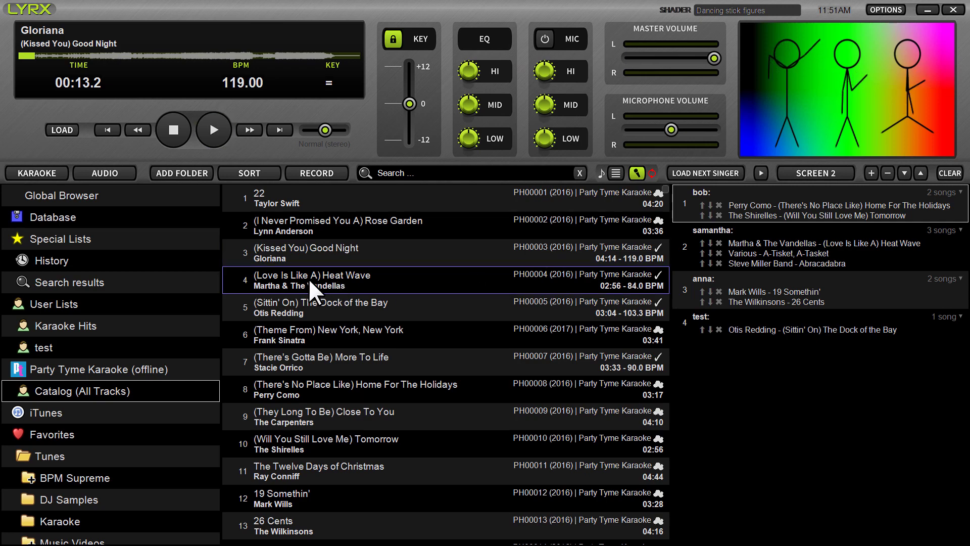
double_click(314, 283)
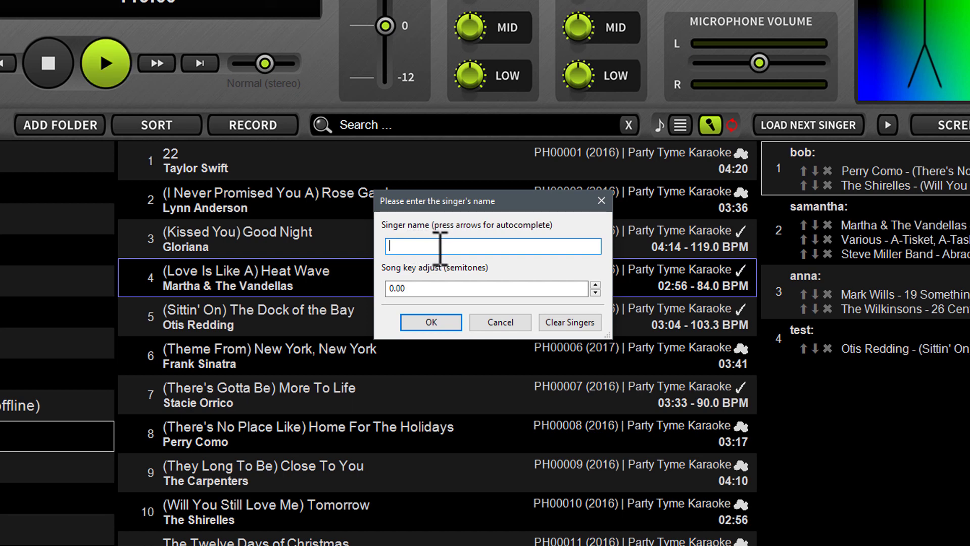
text(Ryan)
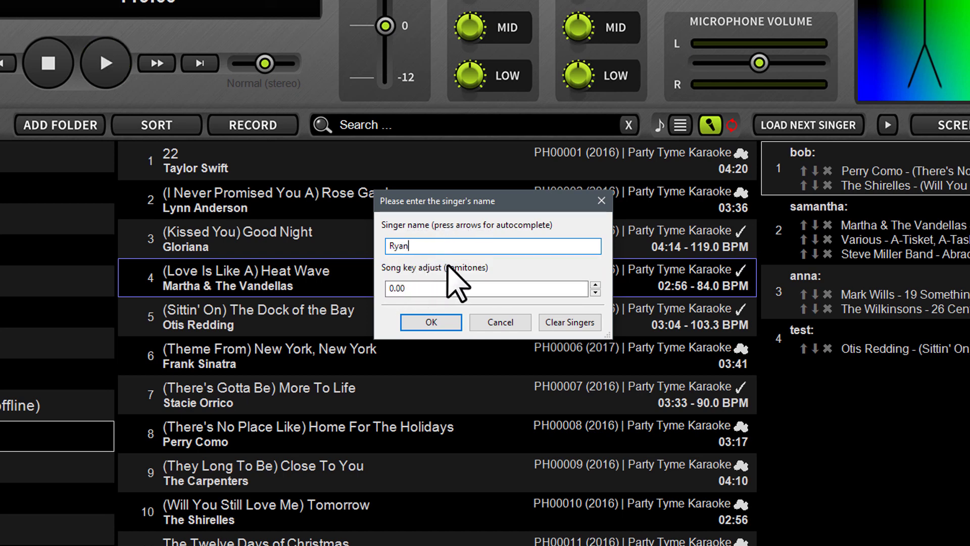
click(596, 284)
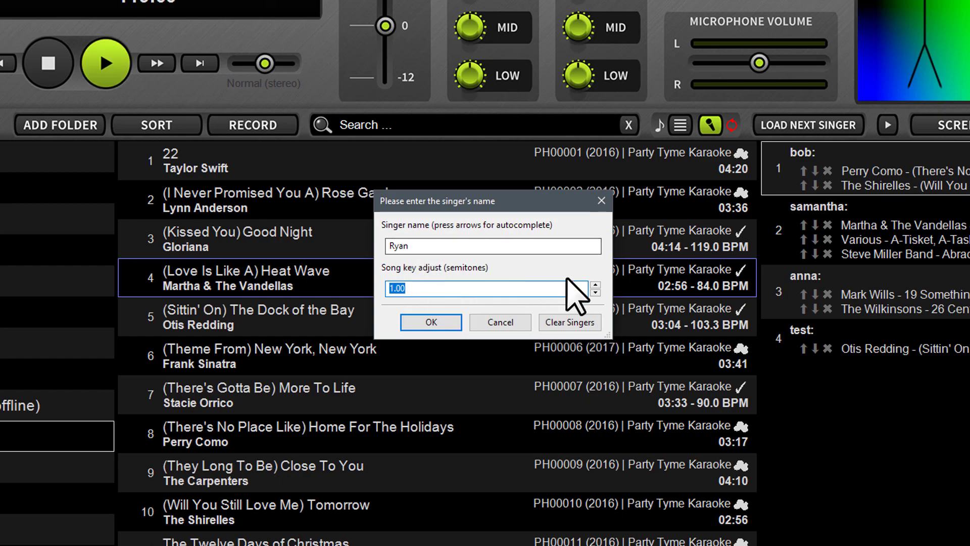
click(595, 284)
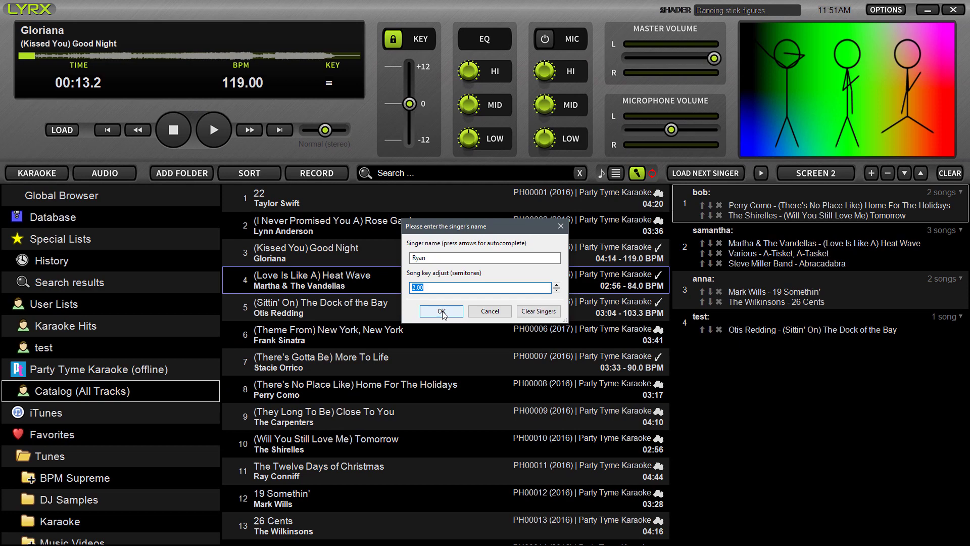
click(442, 311)
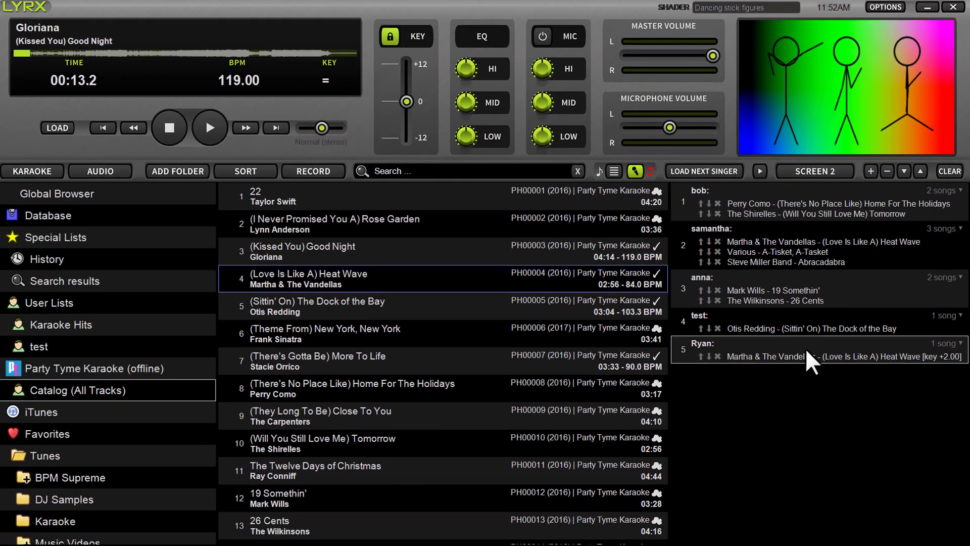
Move the new singer to the top of the rotation and load Heat Wave into the deck
click(714, 240)
click(748, 215)
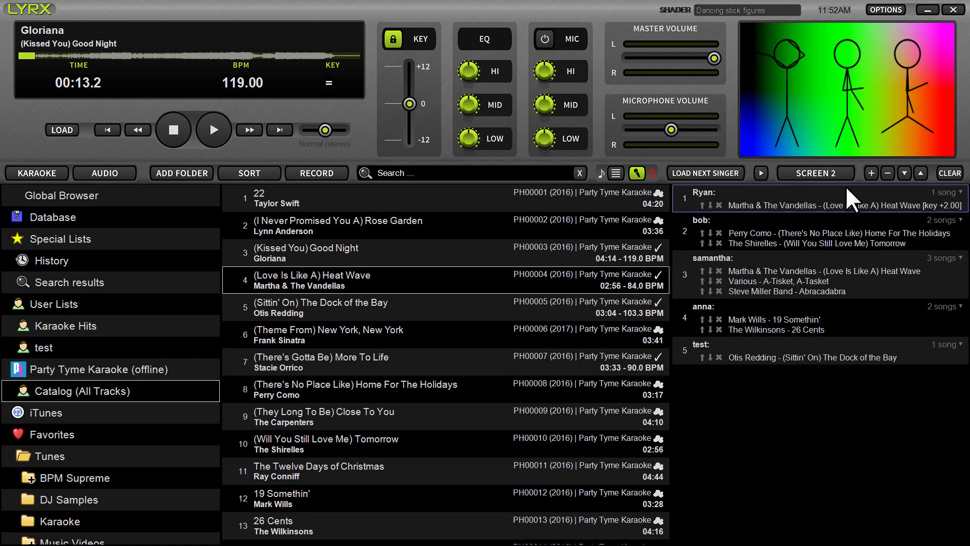
click(702, 173)
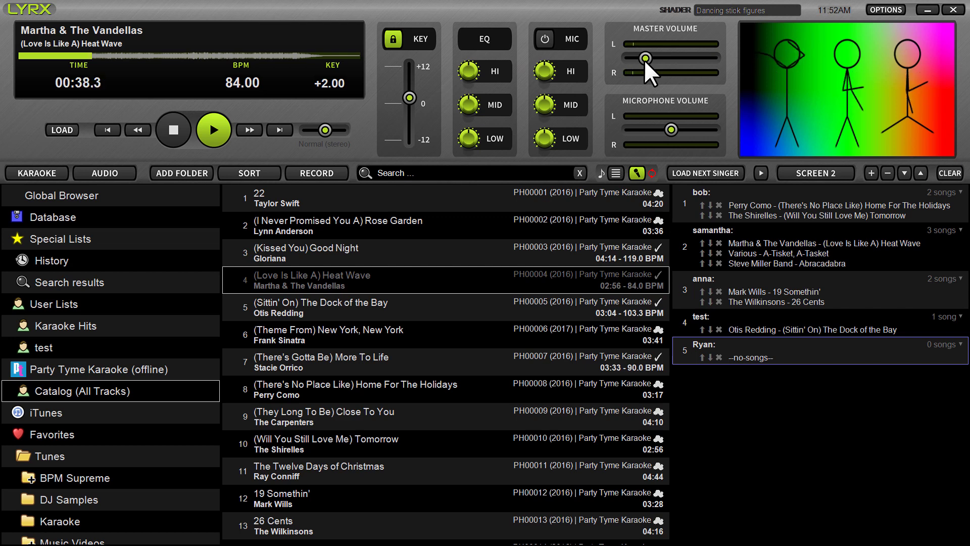
Pause playback, enable KARAOKE, and queue the latest History Heat Wave entry at key +2
click(210, 132)
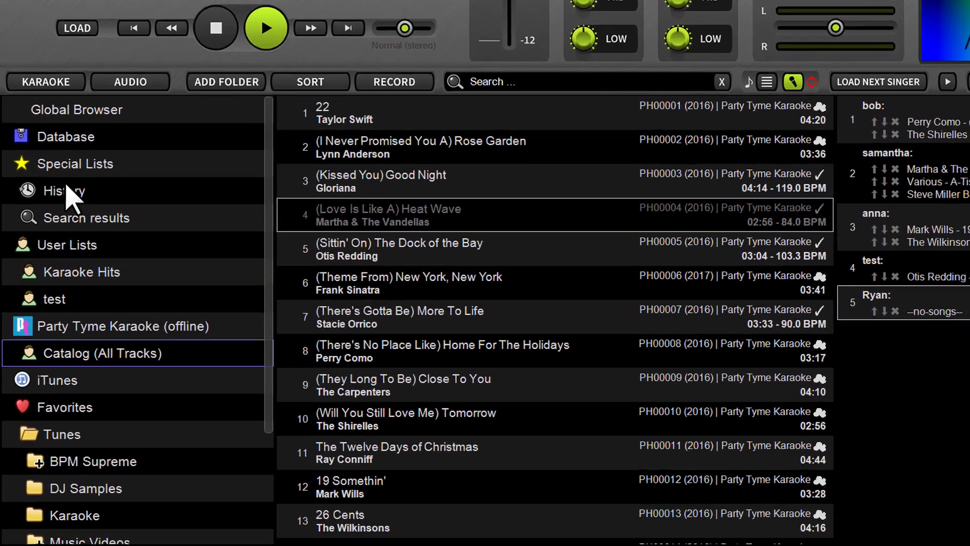
click(50, 260)
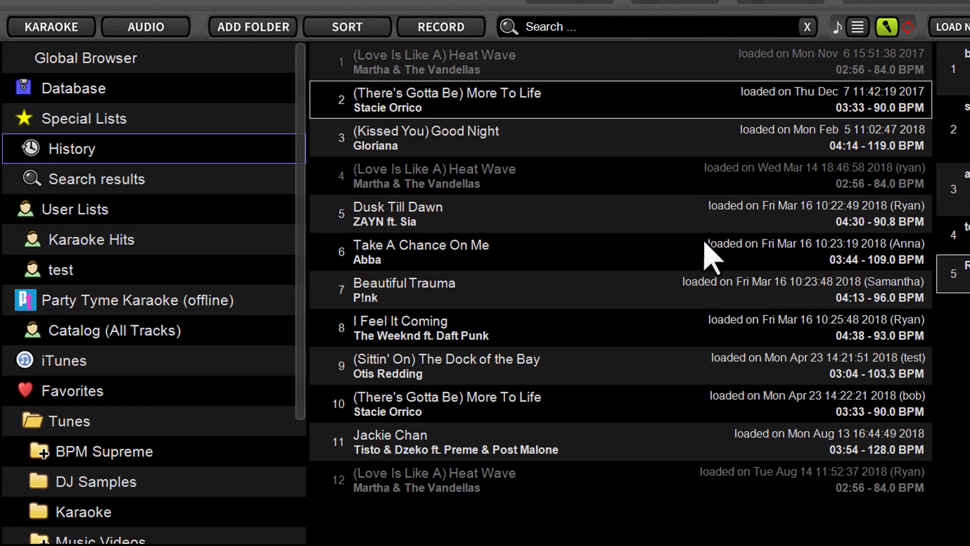
click(84, 26)
click(528, 479)
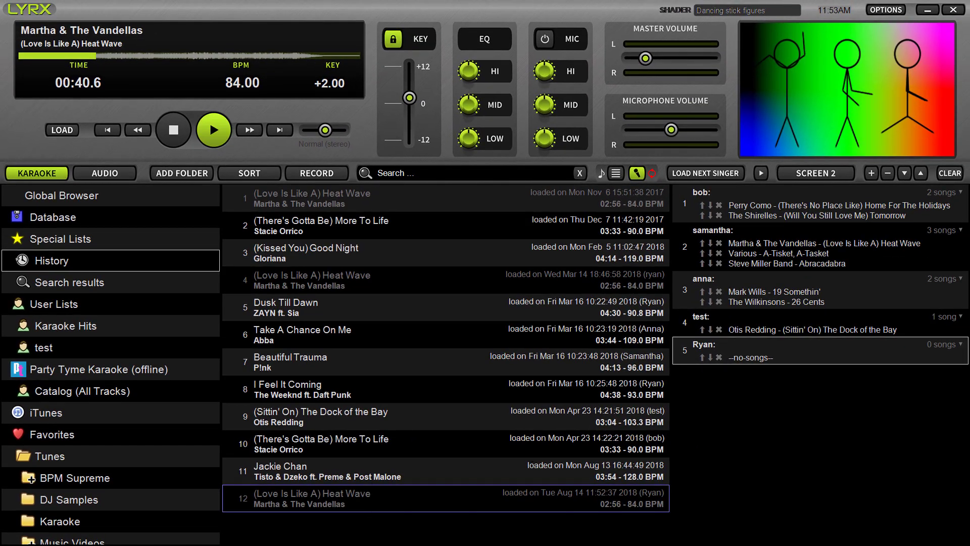
double_click(767, 359)
click(441, 311)
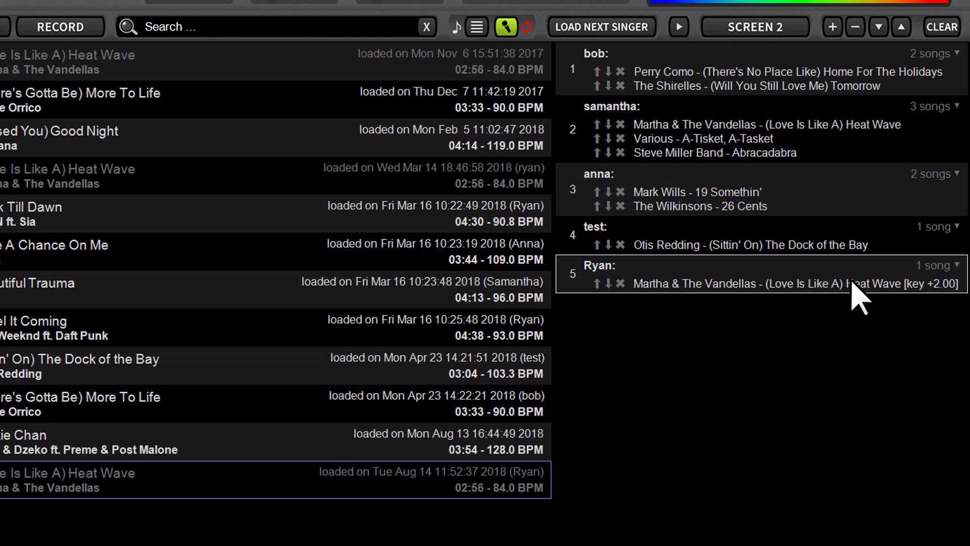
Delete the singer's queued Heat Wave entry, then re-queue it from the last History row
click(696, 277)
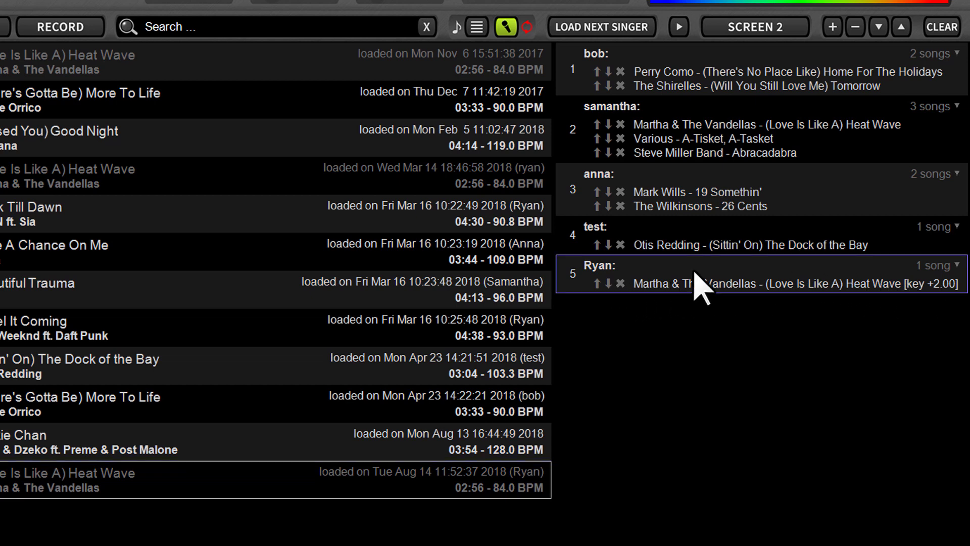
key(Delete)
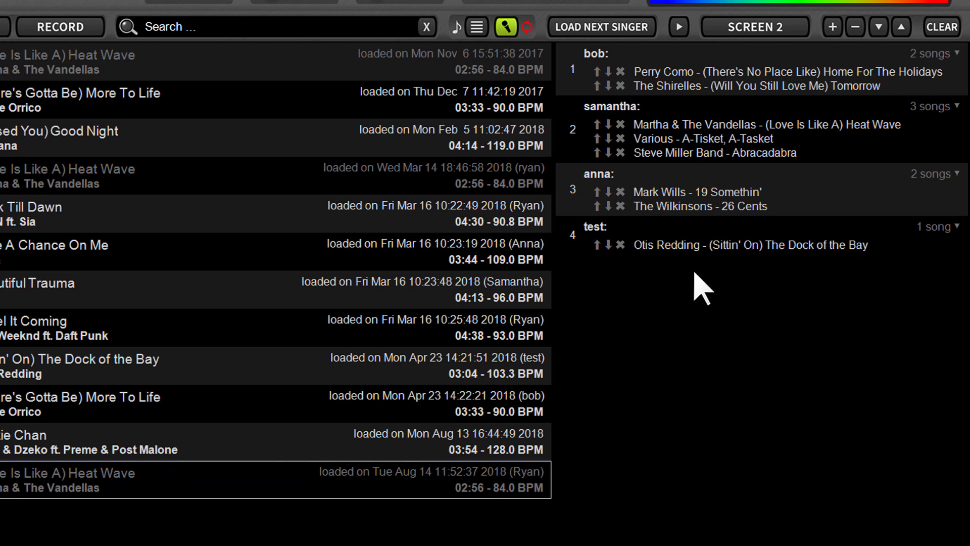
click(110, 481)
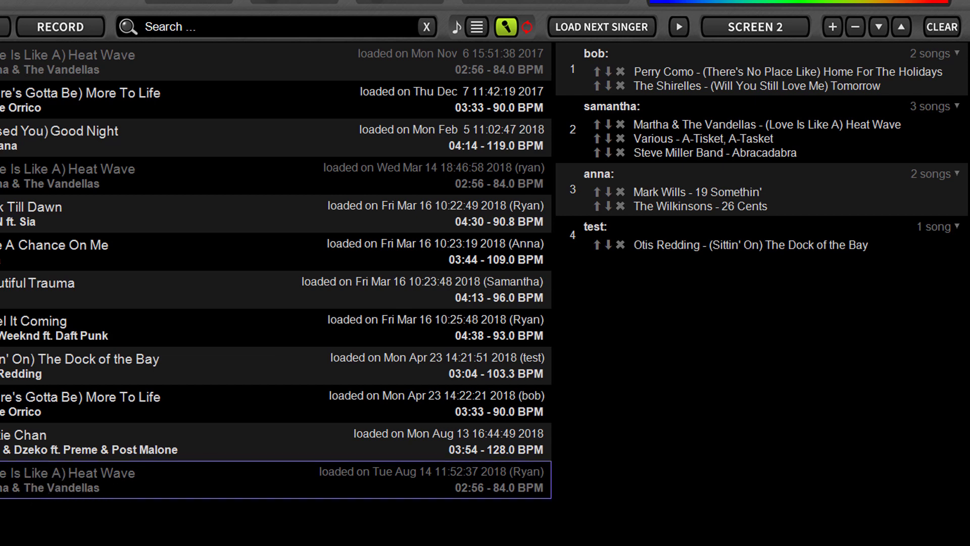
key(Return)
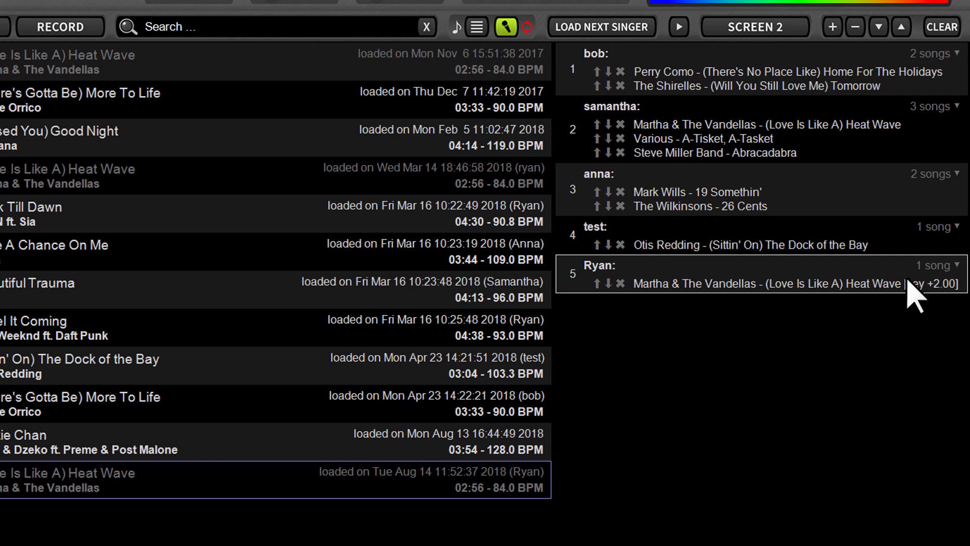
click(181, 27)
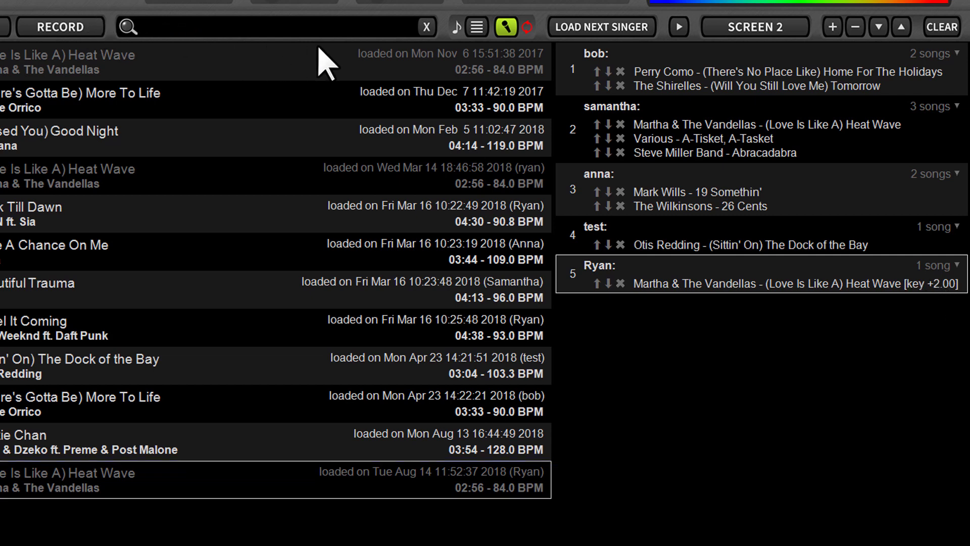
Search singer songs with 'S:ry', select a Heat Wave result, then switch to the Database view
text(S)
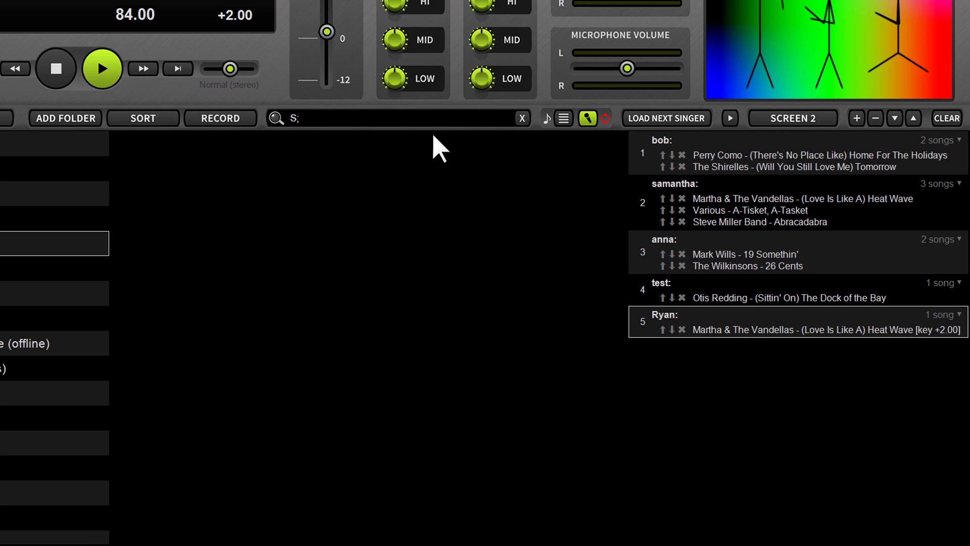
text(:ry)
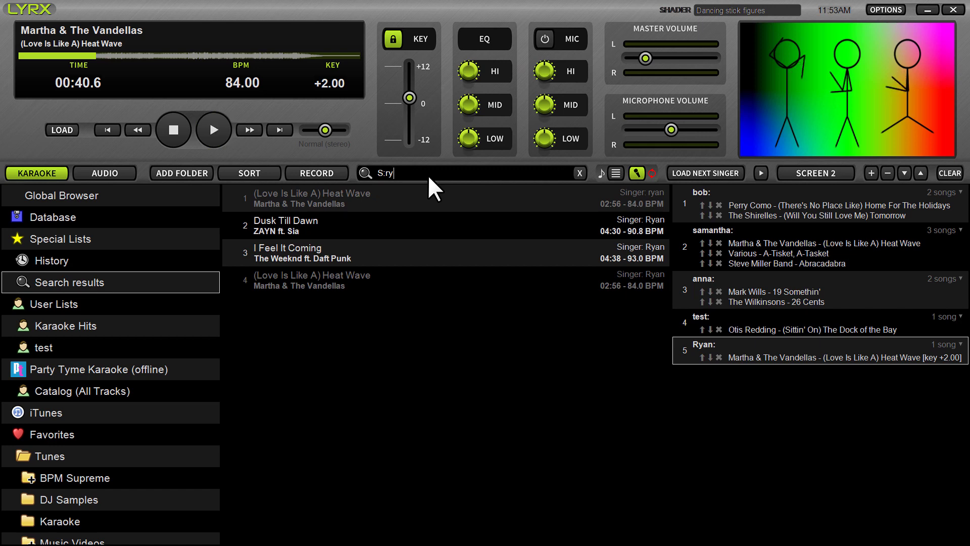
click(319, 276)
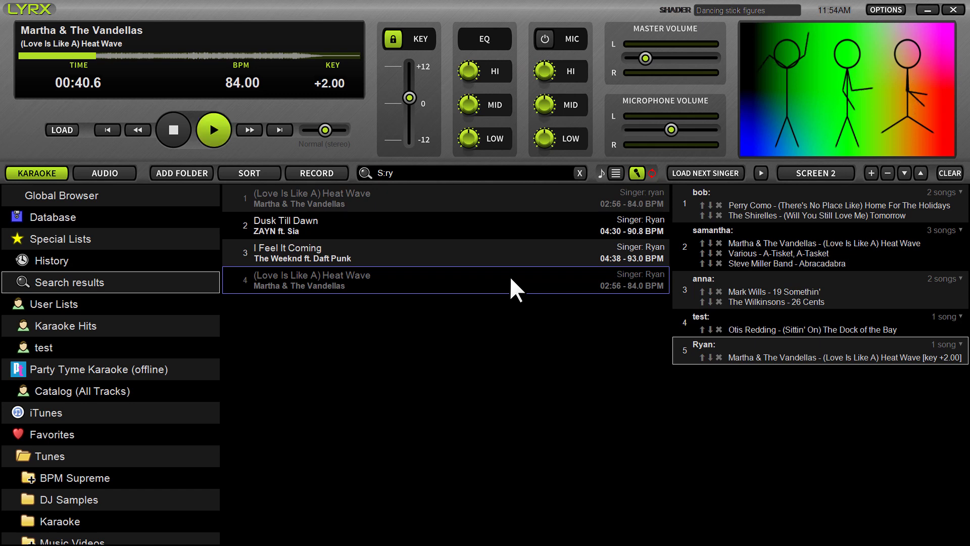
click(56, 218)
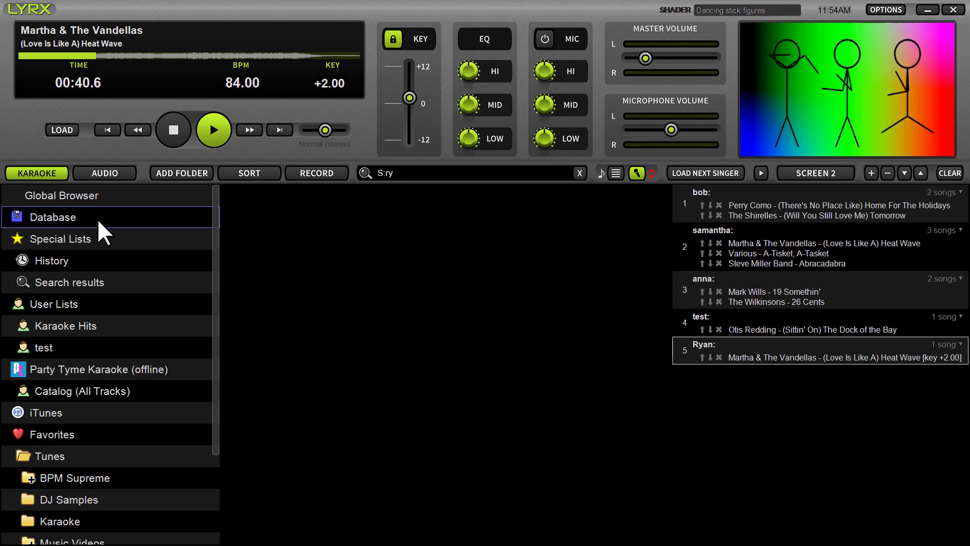
Turn KARAOKE off and open the Karaoke Hits playlist, collapsing and re-expanding User Lists
click(48, 172)
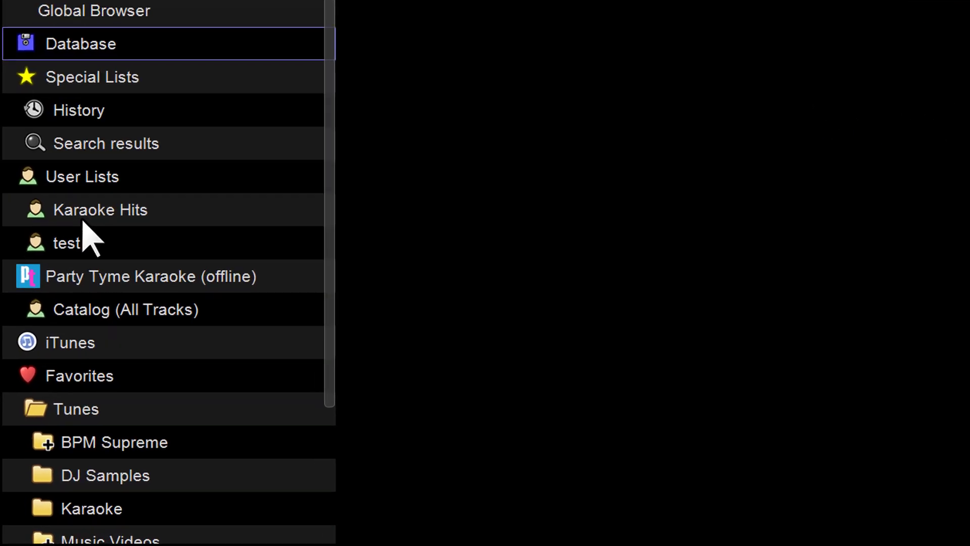
click(58, 326)
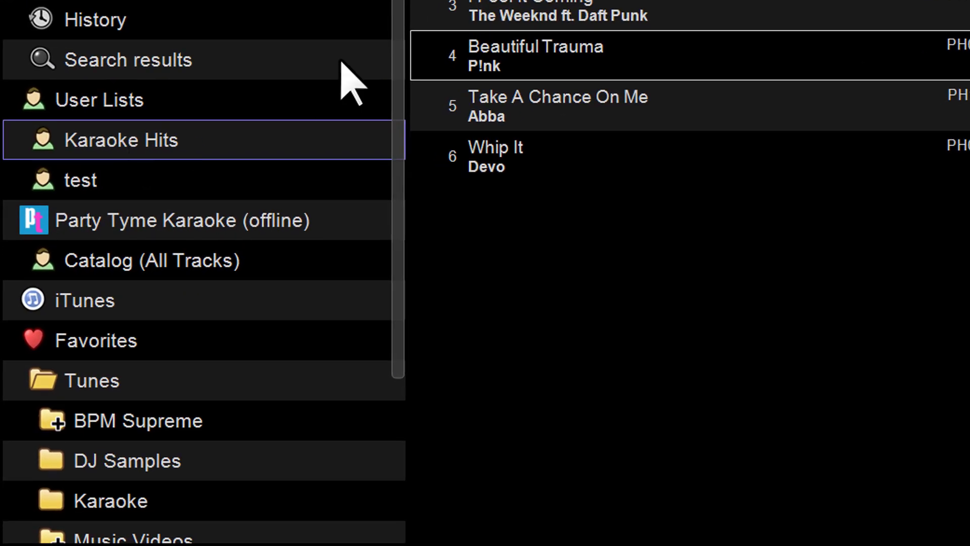
right_click(180, 139)
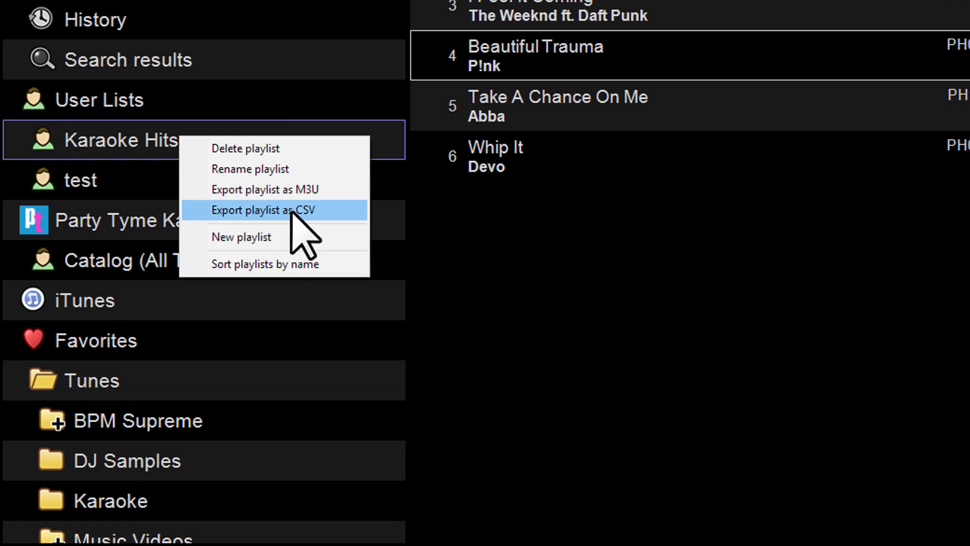
double_click(293, 99)
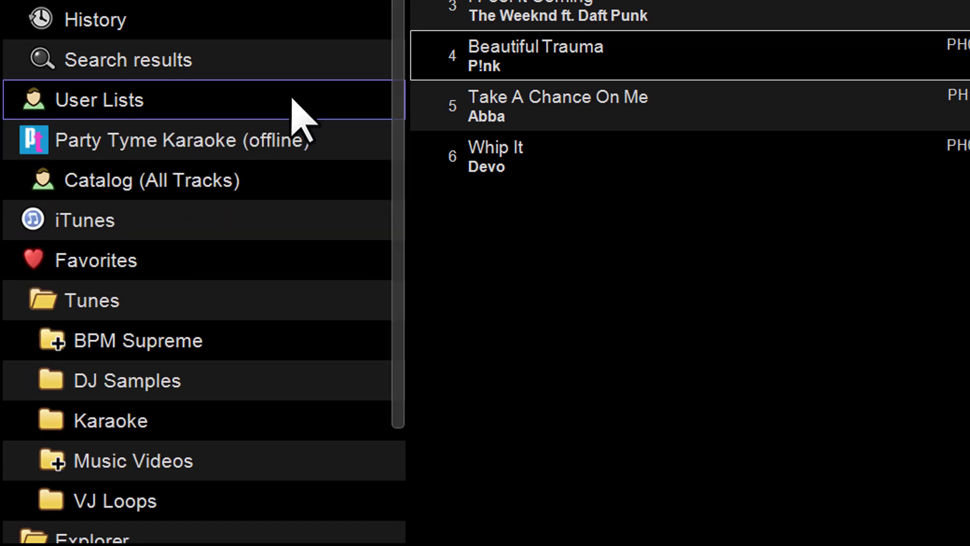
click(45, 103)
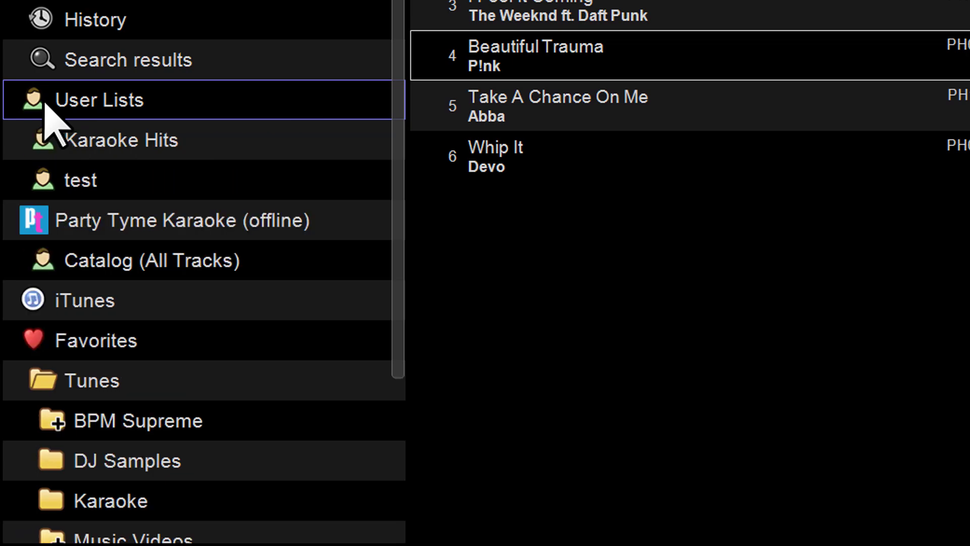